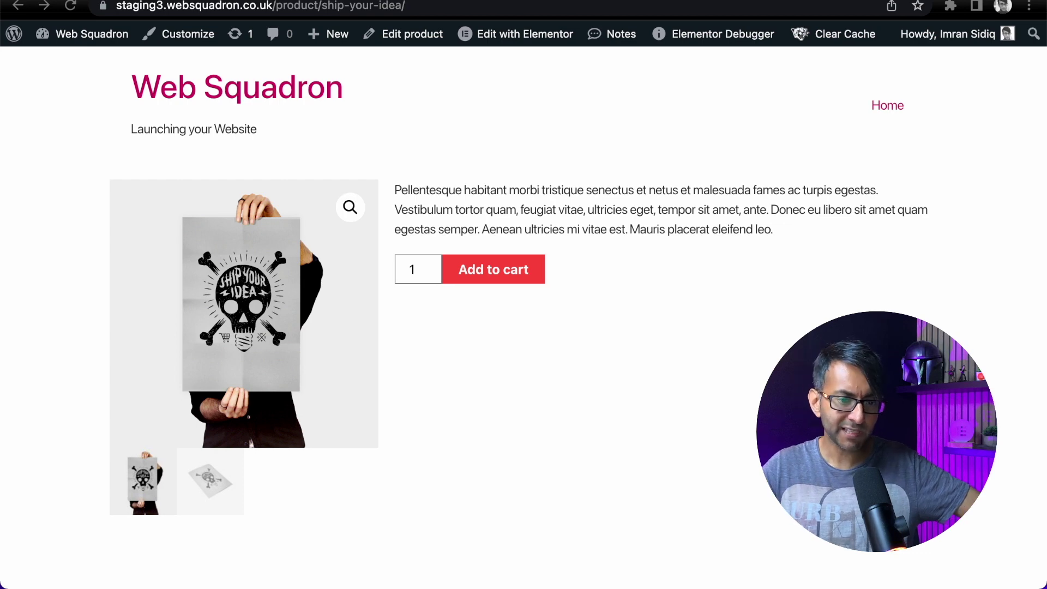
Change the Ship Your Idea product's quantity field from 1 to 5.
{"action": "double_click", "coordinate": [413, 270]}
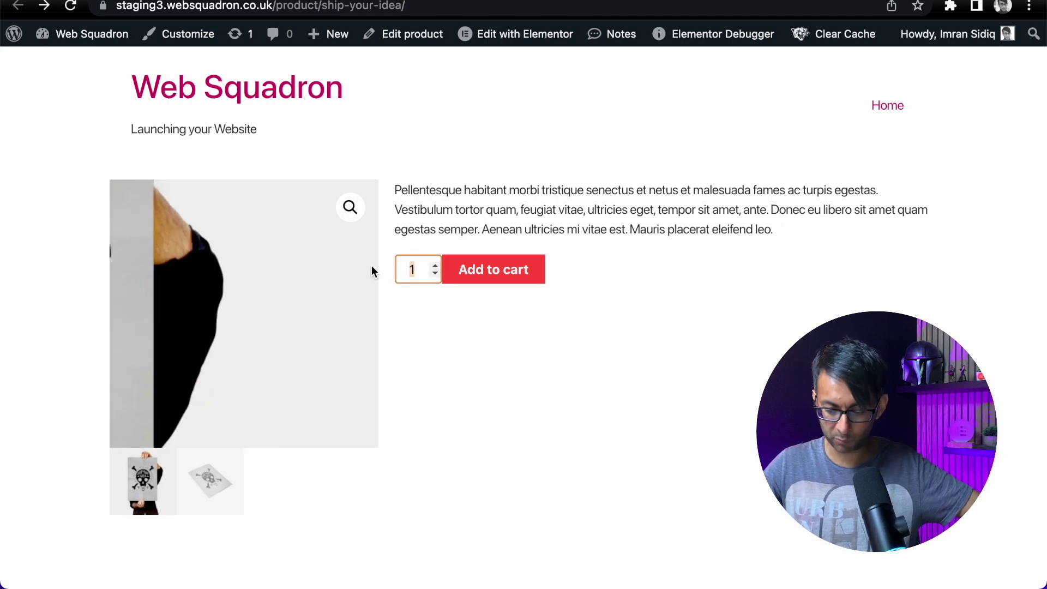
{"action": "type", "text": "5"}
{"action": "left_click", "coordinate": [522, 402]}
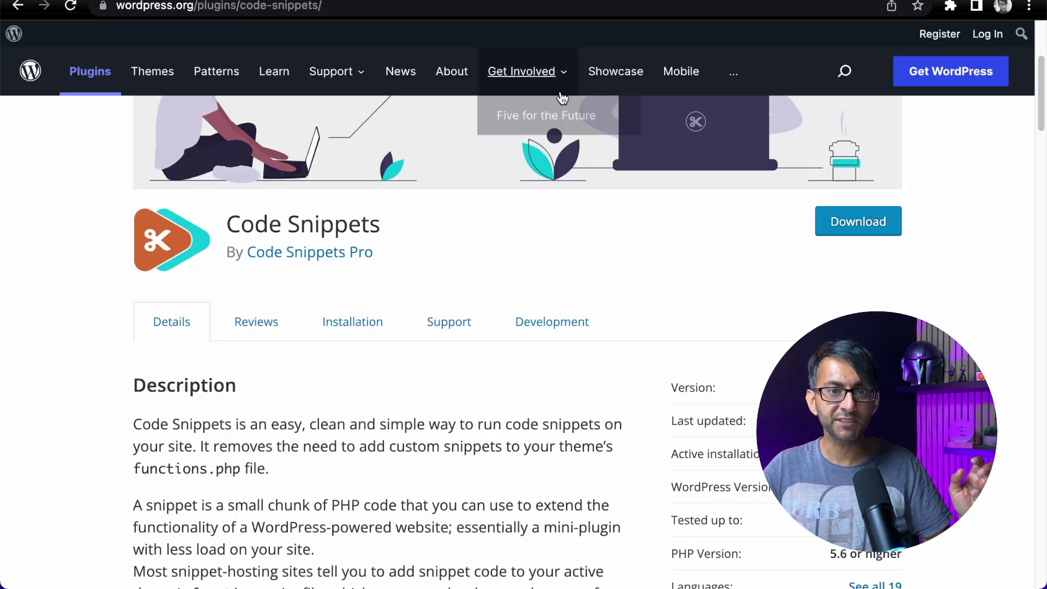
{"action": "left_click_drag", "start_coordinate": [1041, 114], "coordinate": [1043, 196]}
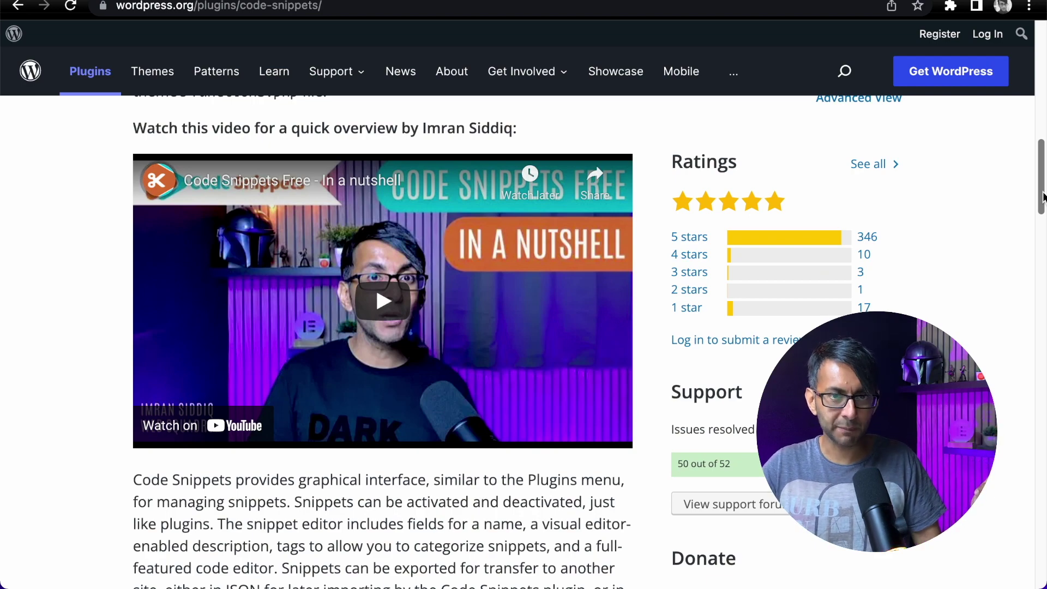
{"action": "left_click_drag", "start_coordinate": [1042, 196], "coordinate": [1042, 122]}
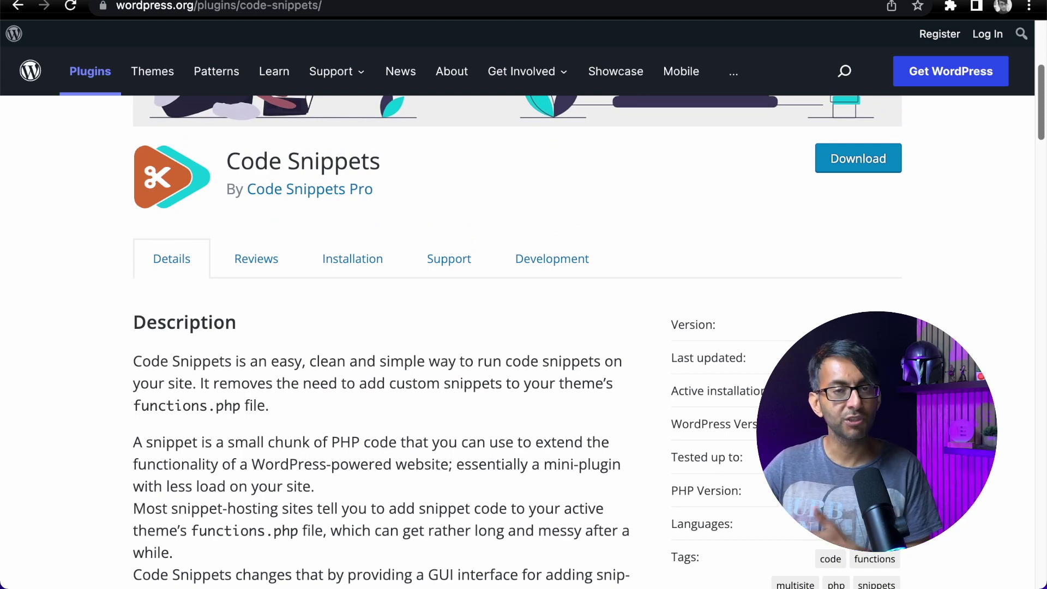
{"action": "scroll", "coordinate": [588, 342], "scroll_direction": "up", "scroll_amount": 2}
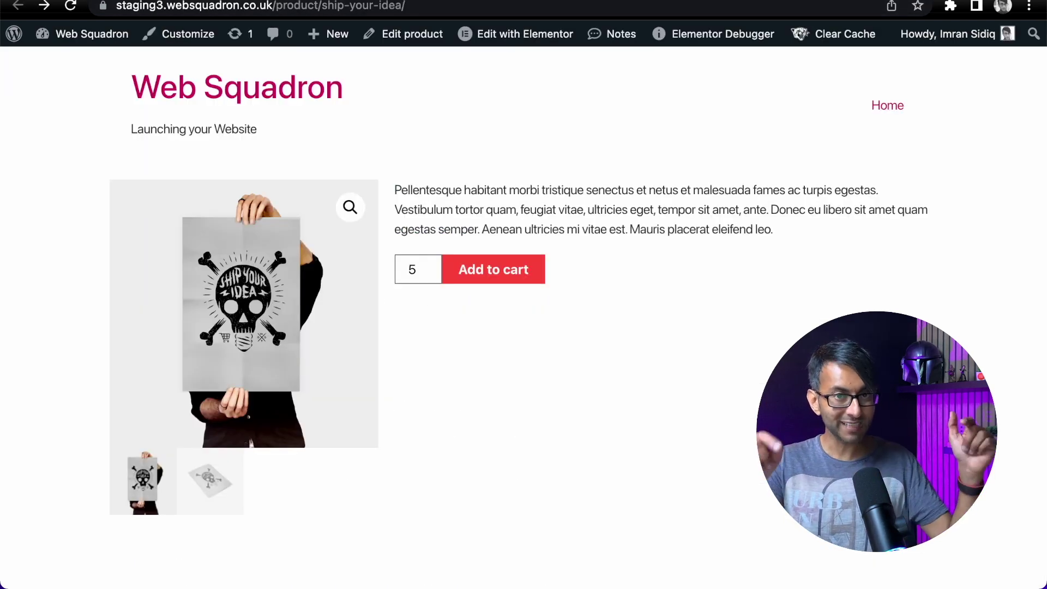
Reload the product page so quantity resets to 1, then go to the Snippets list.
{"action": "left_click", "coordinate": [403, 8]}
{"action": "key", "text": "Return"}
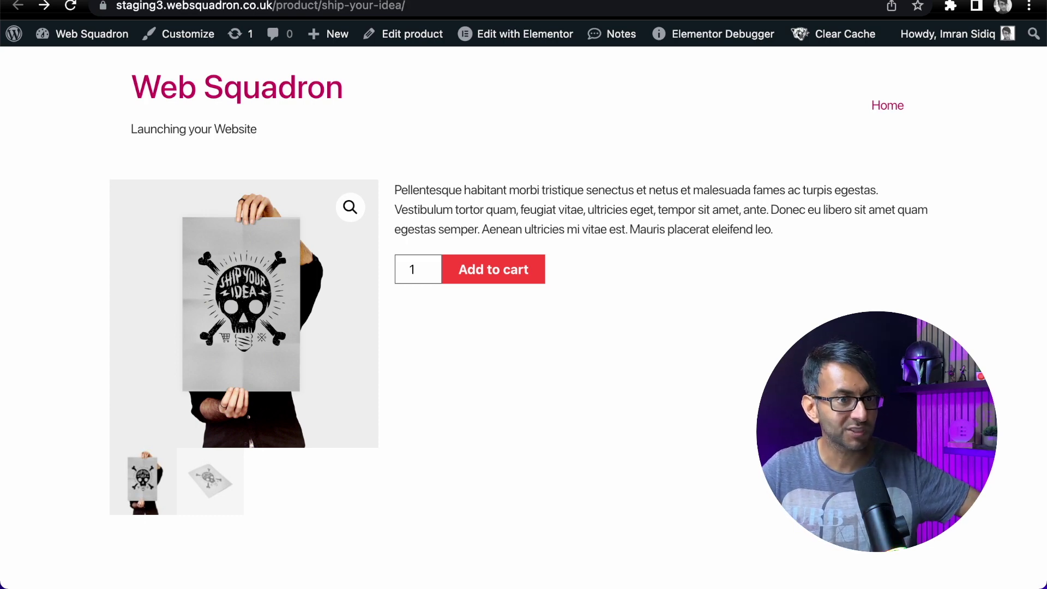
{"action": "left_click", "coordinate": [193, 1]}
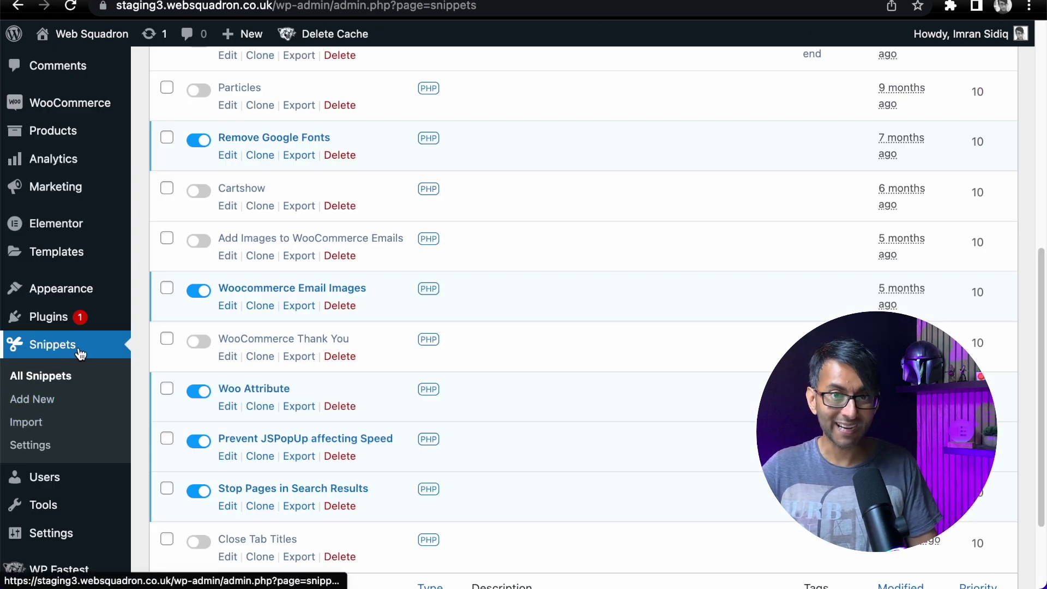
Add a new snippet titled 'WooCommerce Min Quantity' and place the caret in its empty code area.
{"action": "left_click", "coordinate": [45, 404]}
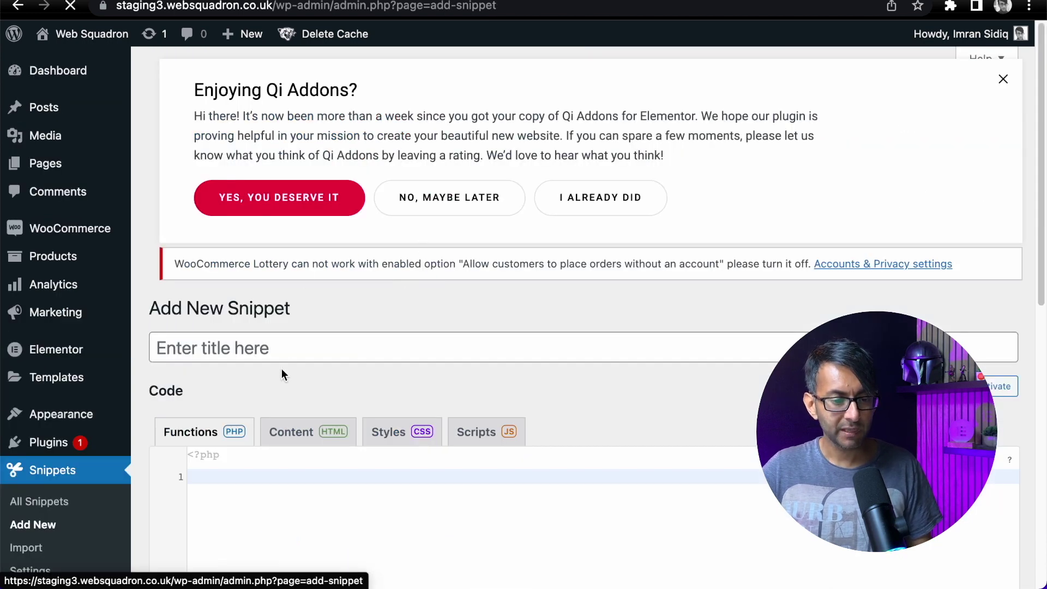
{"action": "left_click", "coordinate": [287, 348]}
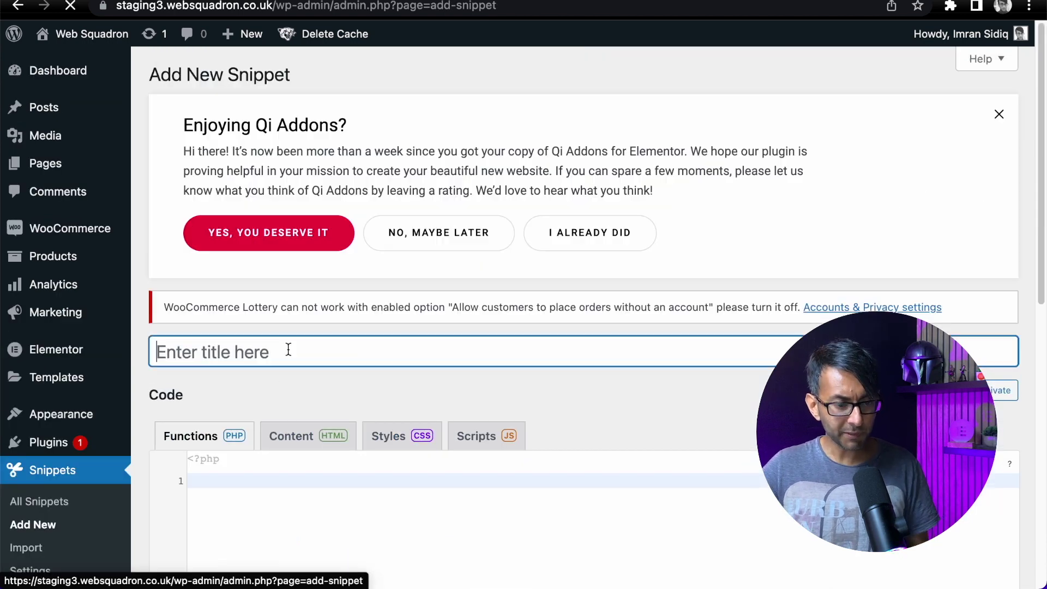
{"action": "type", "text": "Woo"}
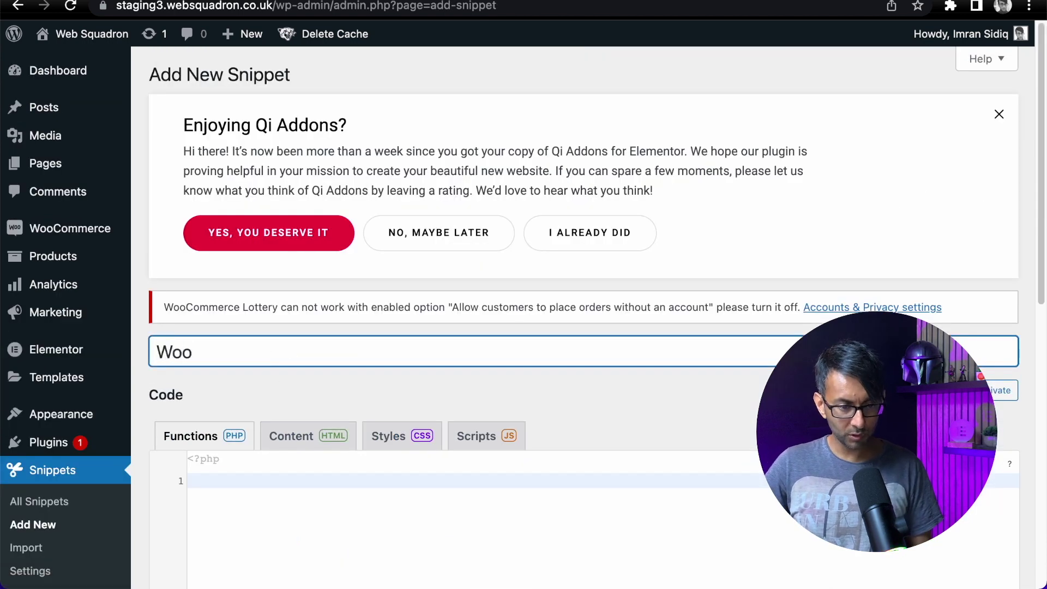
{"action": "type", "text": "Commerce Min Q"}
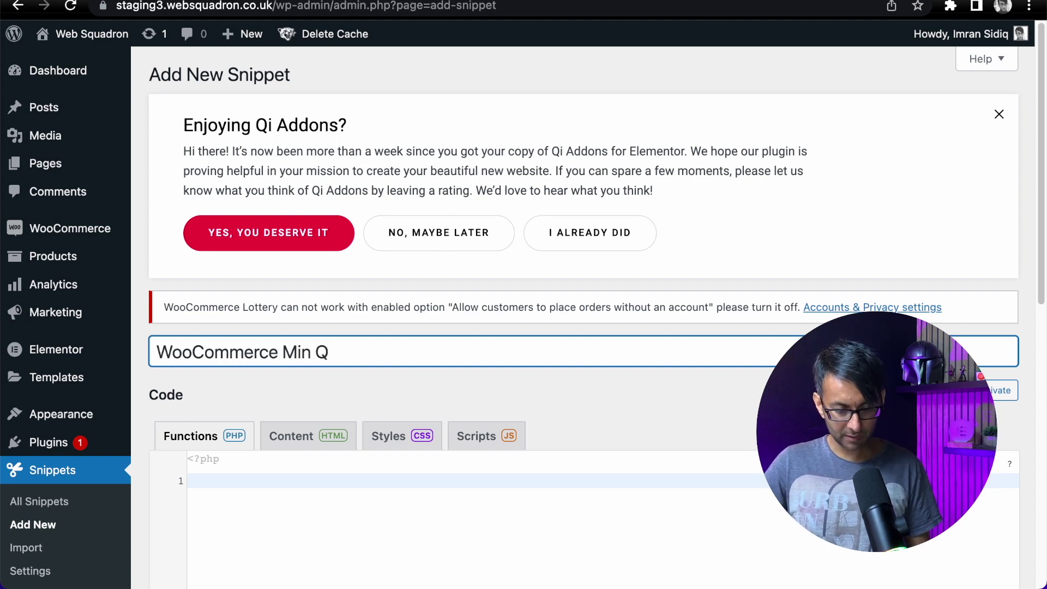
{"action": "type", "text": "uantity"}
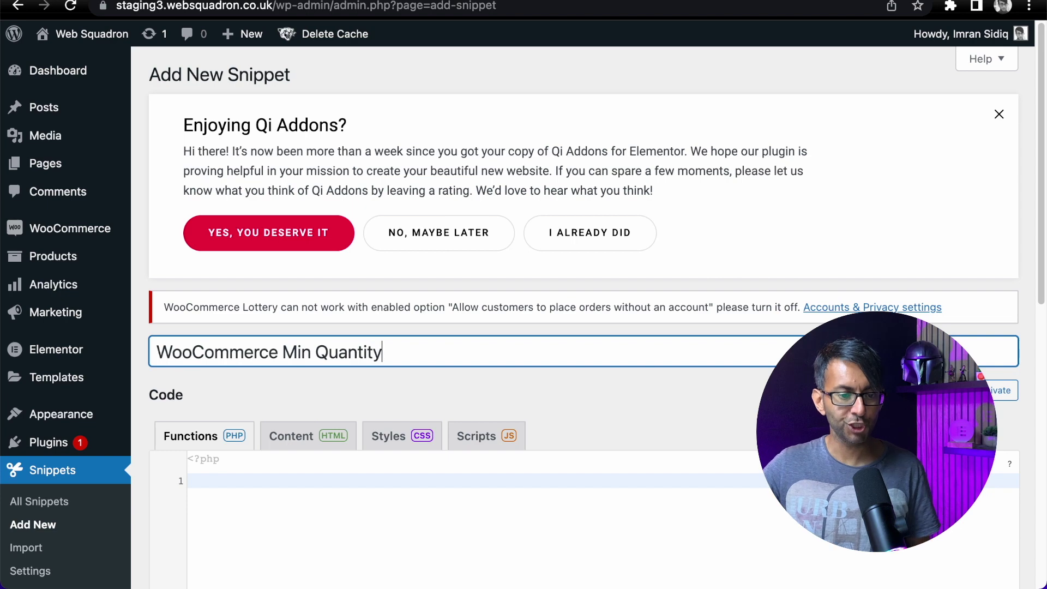
{"action": "left_click", "coordinate": [377, 529]}
{"action": "scroll", "coordinate": [382, 328], "scroll_direction": "down", "scroll_amount": 6}
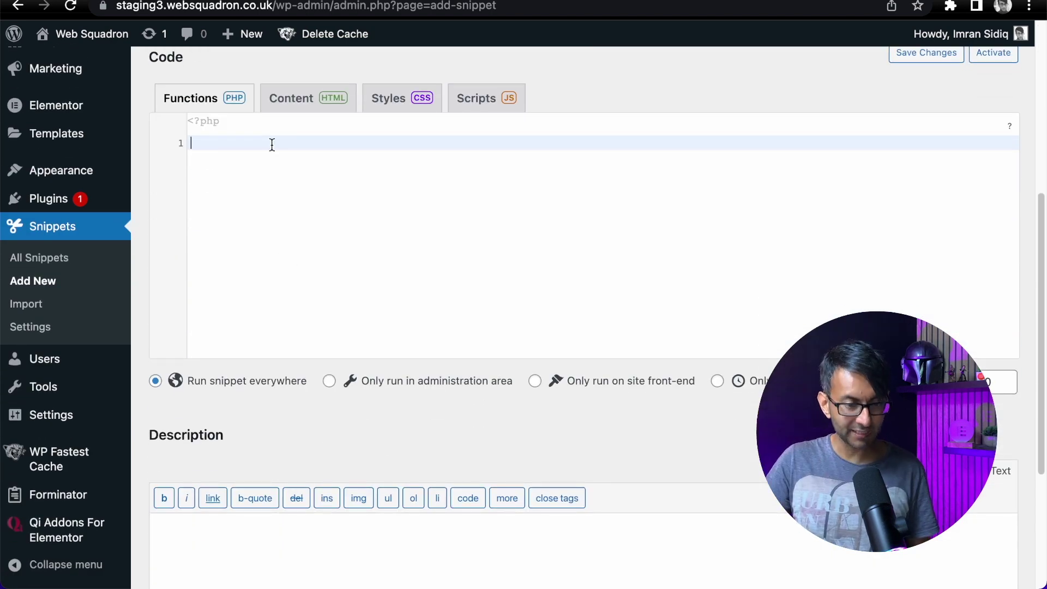
Paste the quantity PHP code, keeping start value 5 and maximum 1000.
{"action": "key", "text": "super+v"}
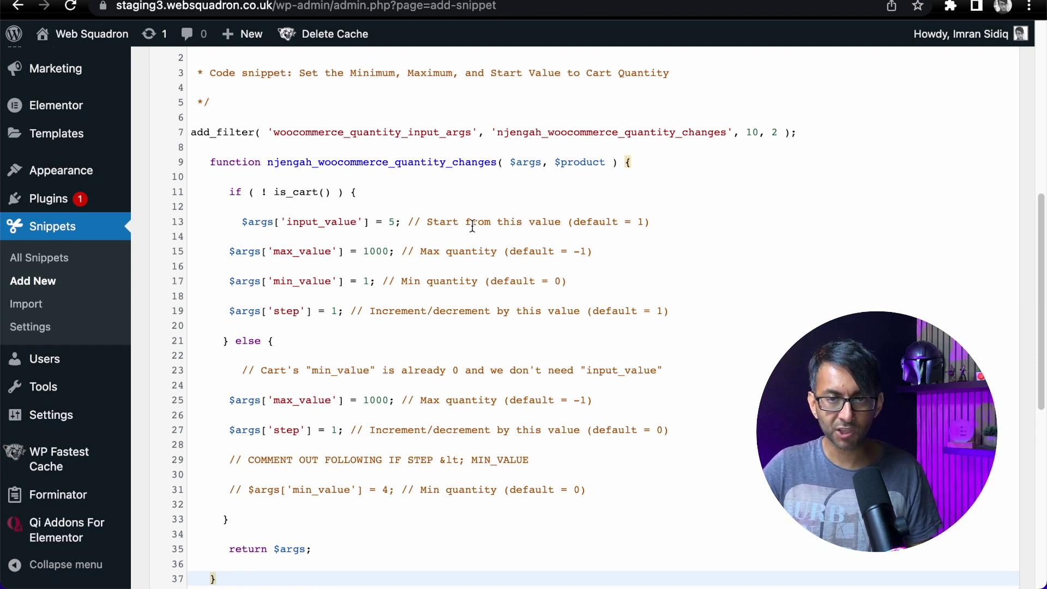
{"action": "left_click", "coordinate": [396, 224]}
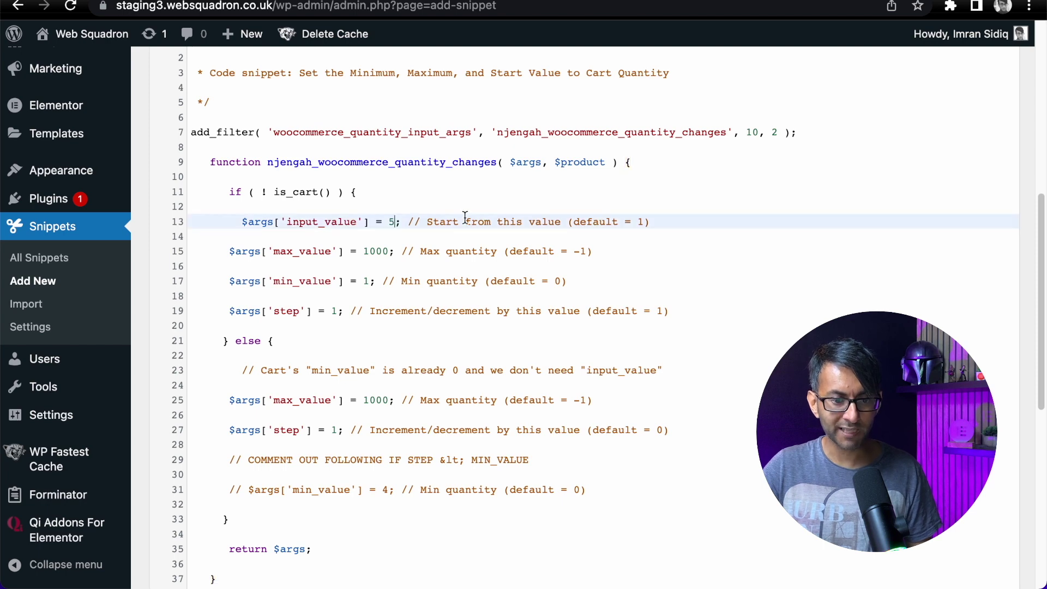
{"action": "key", "text": "BackSpace"}
{"action": "type", "text": "8"}
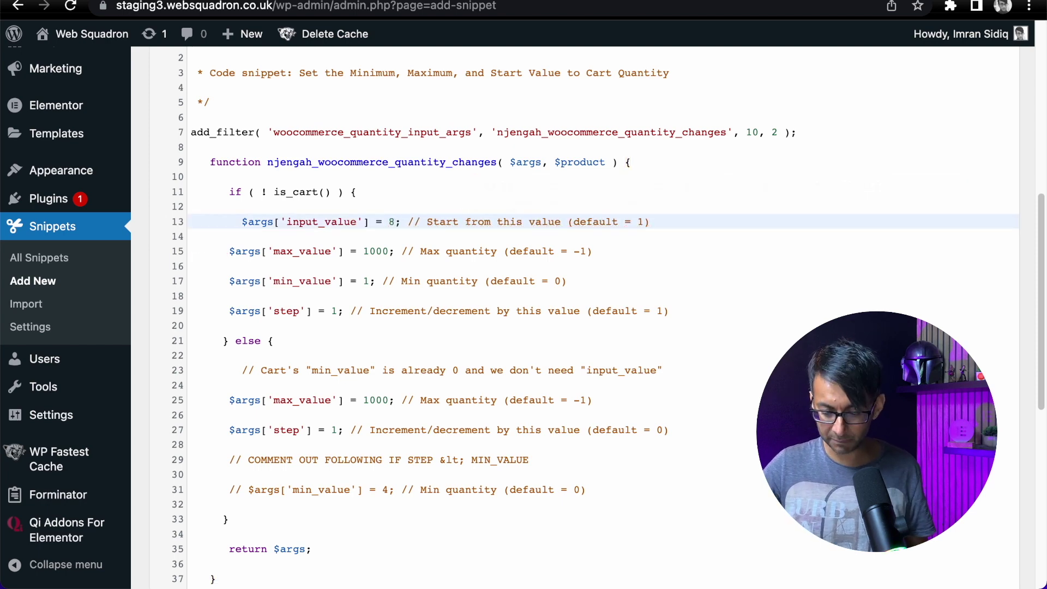
{"action": "key", "text": "BackSpace"}
{"action": "type", "text": "5"}
{"action": "left_click", "coordinate": [385, 266]}
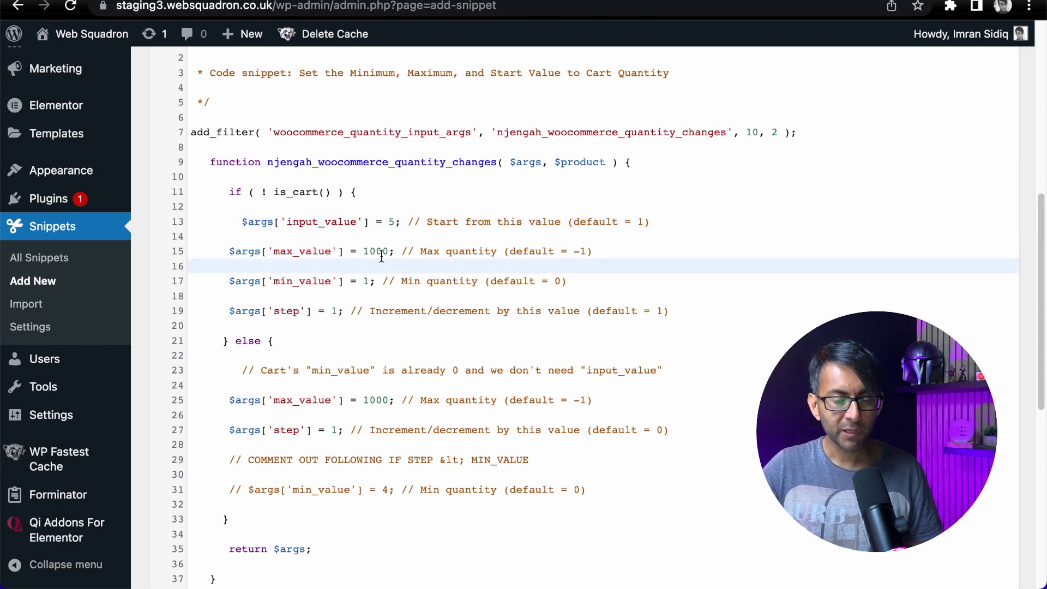
{"action": "left_click", "coordinate": [393, 251]}
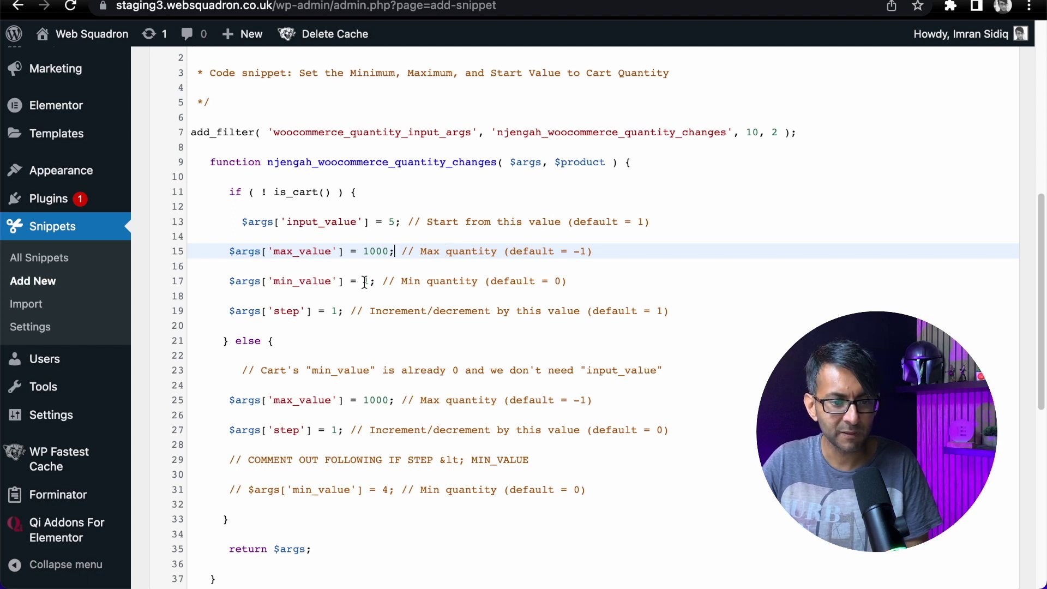
{"action": "left_click_drag", "start_coordinate": [369, 281], "coordinate": [375, 281]}
Try a minimum quantity of 0, then restore the minimum value to 1.
{"action": "key", "text": "Left"}
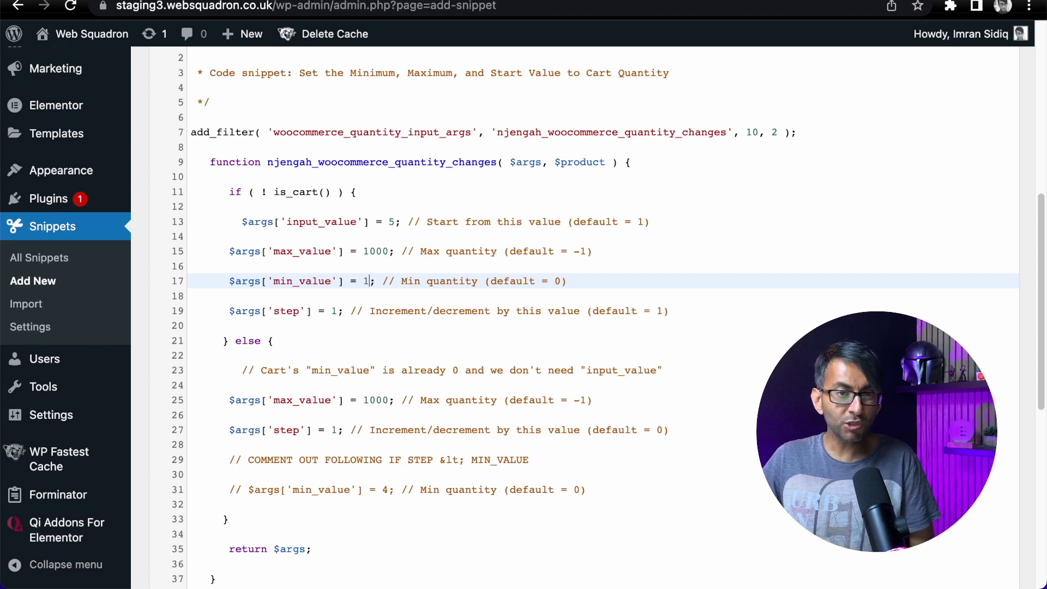
{"action": "key", "text": "BackSpace"}
{"action": "type", "text": "0"}
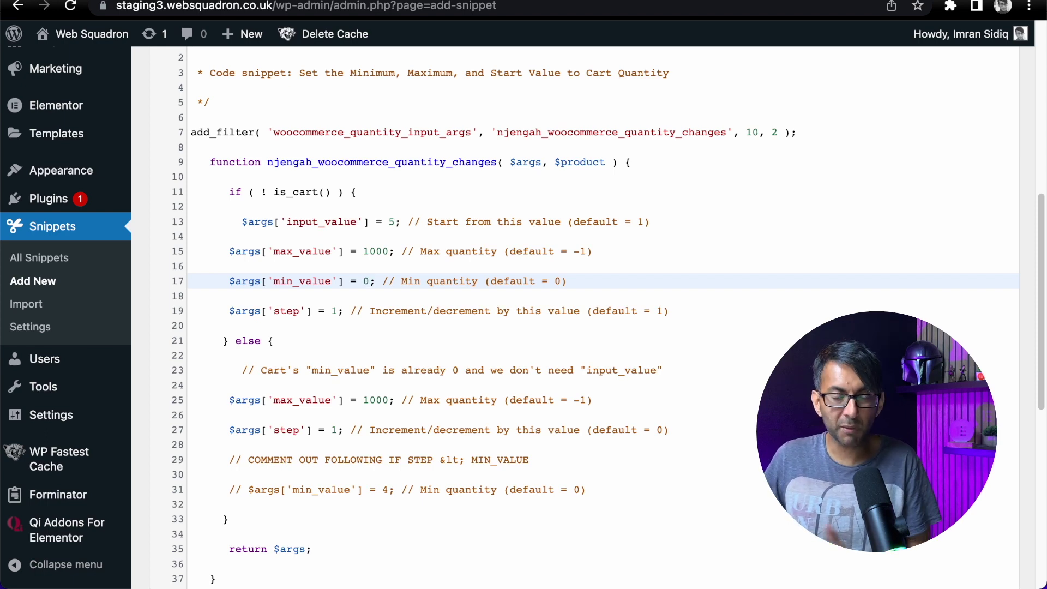
{"action": "key", "text": "BackSpace"}
{"action": "type", "text": "1"}
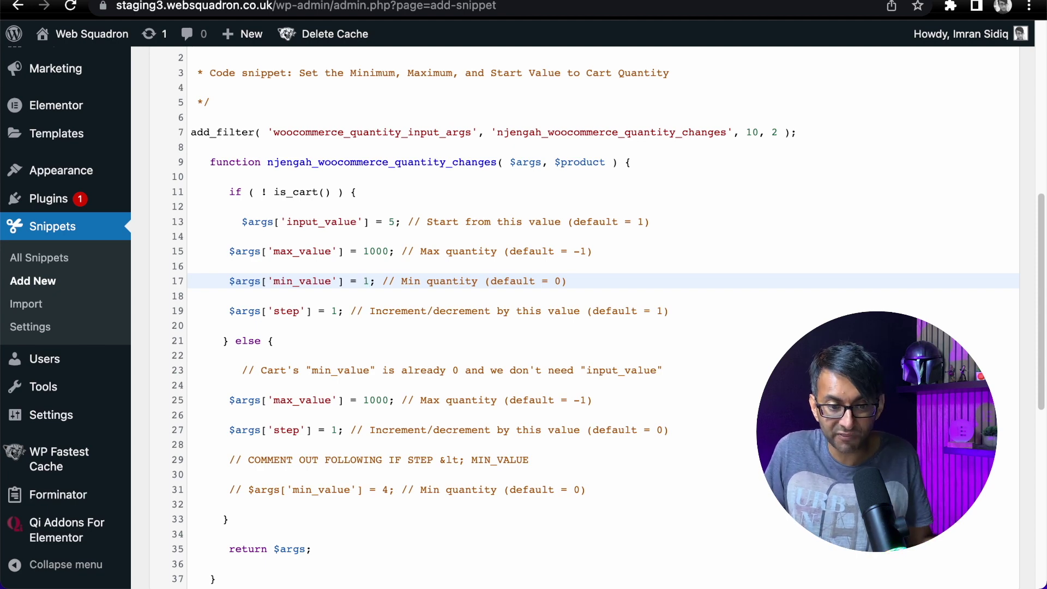
Try a step value of 2 on line 19, then restore it to 1.
{"action": "left_click", "coordinate": [335, 311]}
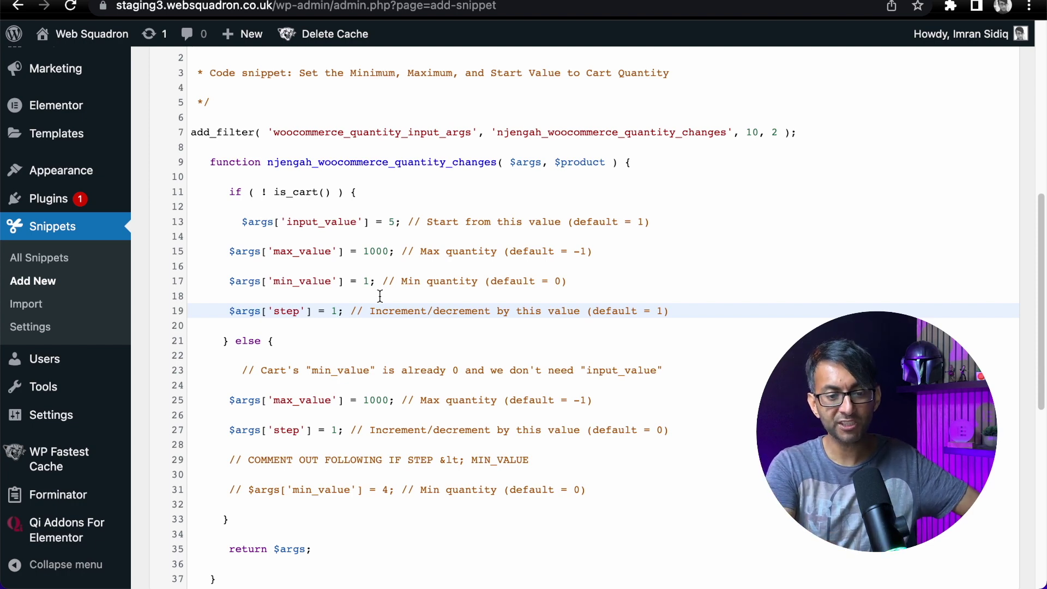
{"action": "key", "text": "BackSpace"}
{"action": "type", "text": "2"}
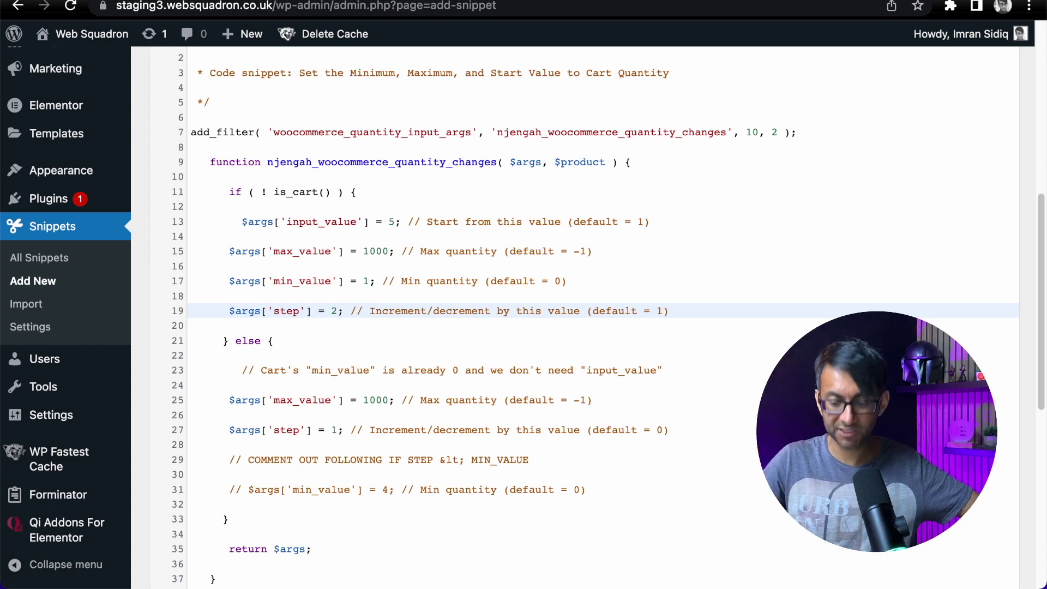
{"action": "key", "text": "BackSpace"}
{"action": "type", "text": "1"}
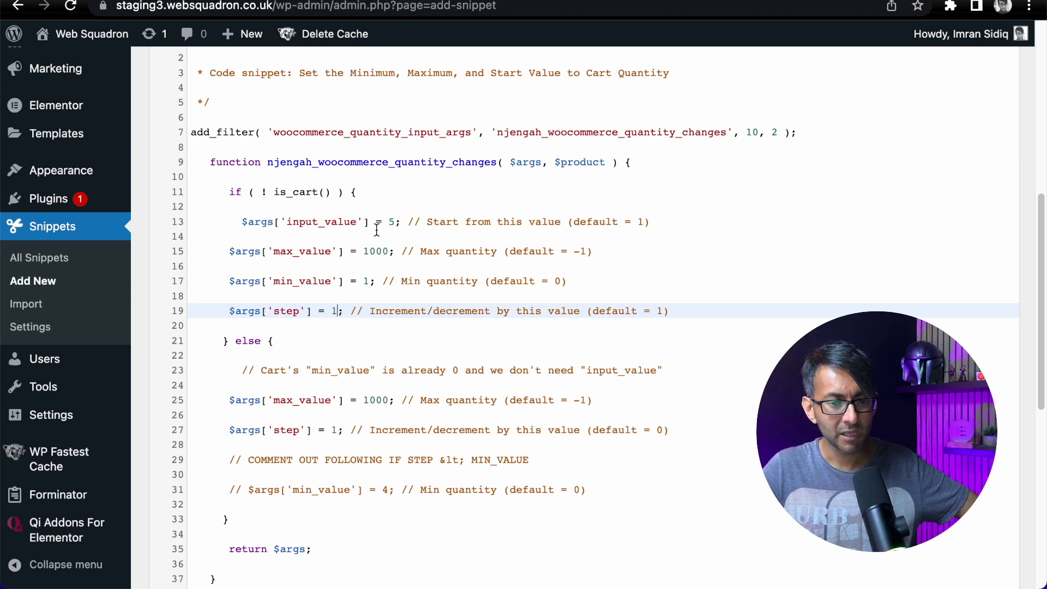
Check the start value 5 on line 13 and save the snippet.
{"action": "left_click_drag", "start_coordinate": [375, 222], "coordinate": [431, 224]}
{"action": "left_click", "coordinate": [707, 248]}
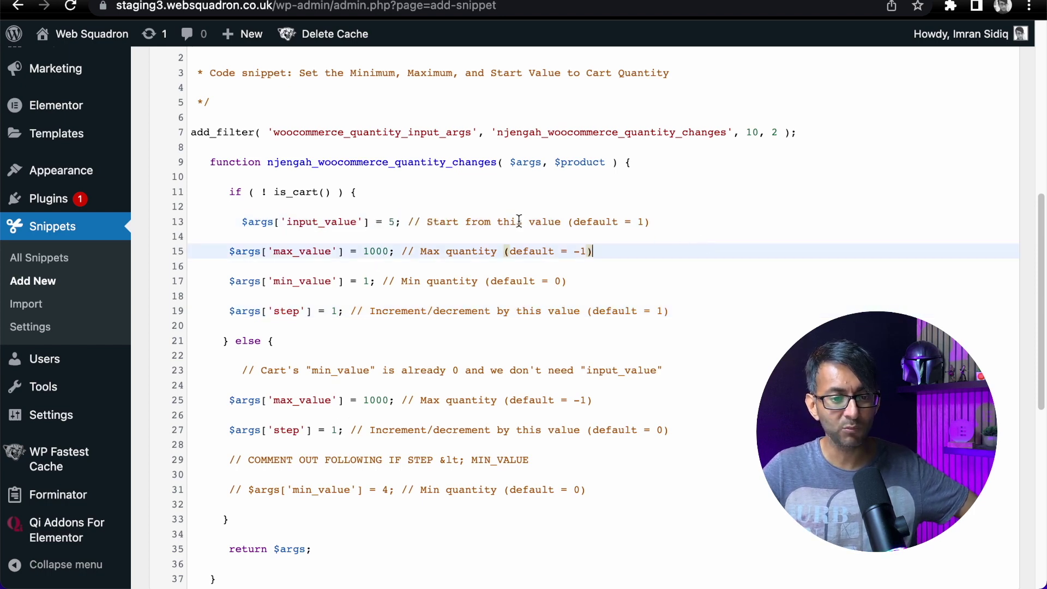
{"action": "left_click", "coordinate": [400, 223]}
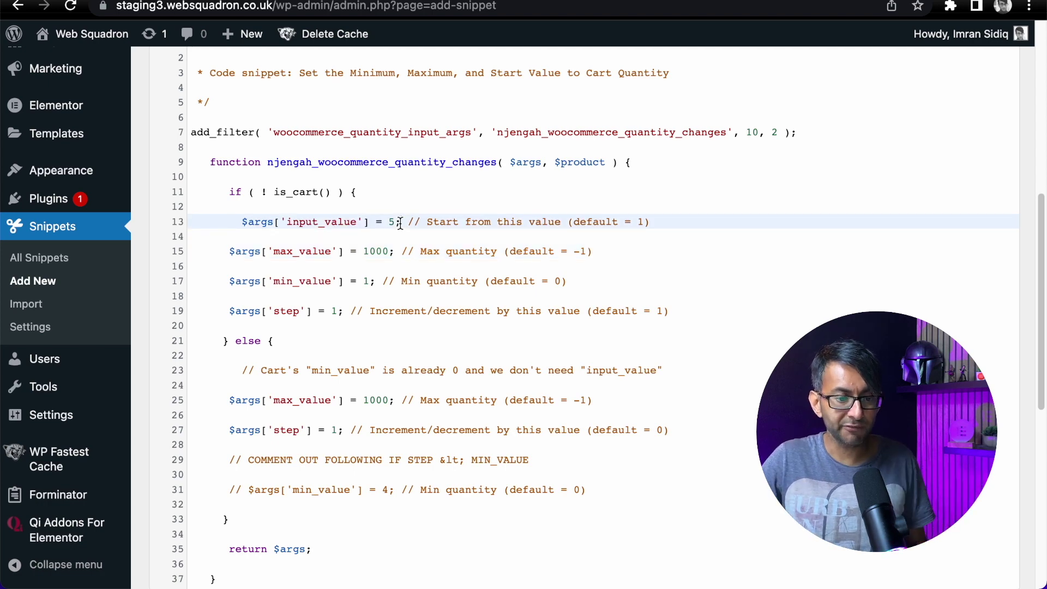
{"action": "scroll", "coordinate": [635, 398], "scroll_direction": "up", "scroll_amount": 5}
{"action": "left_click", "coordinate": [919, 213]}
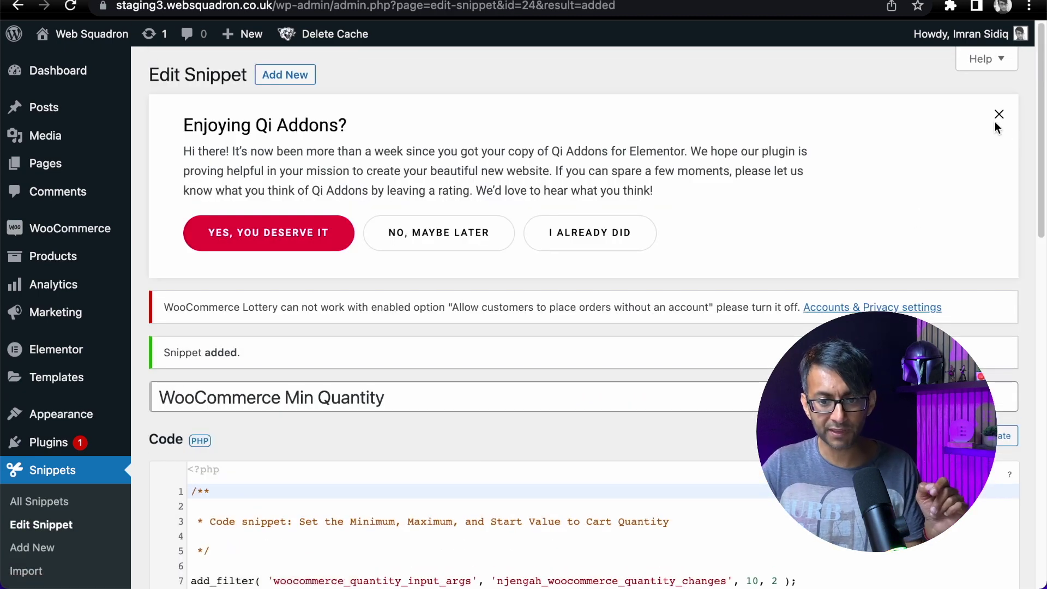
Dismiss the Qi Addons notice, activate WooCommerce Min Quantity, and view All Snippets.
{"action": "left_click", "coordinate": [999, 114]}
{"action": "scroll", "coordinate": [691, 297], "scroll_direction": "down", "scroll_amount": 5}
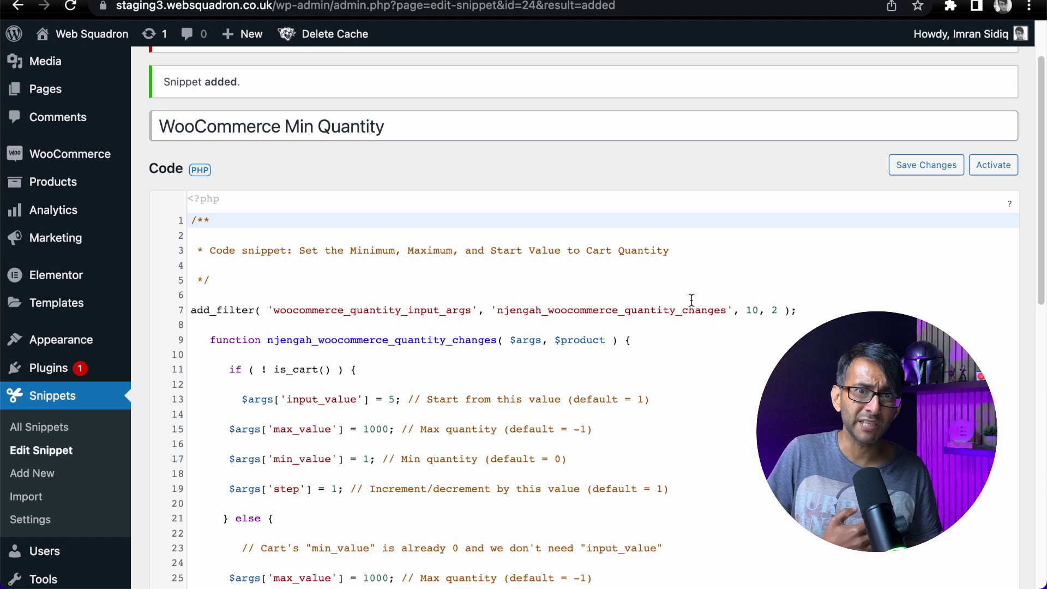
{"action": "left_click", "coordinate": [988, 173]}
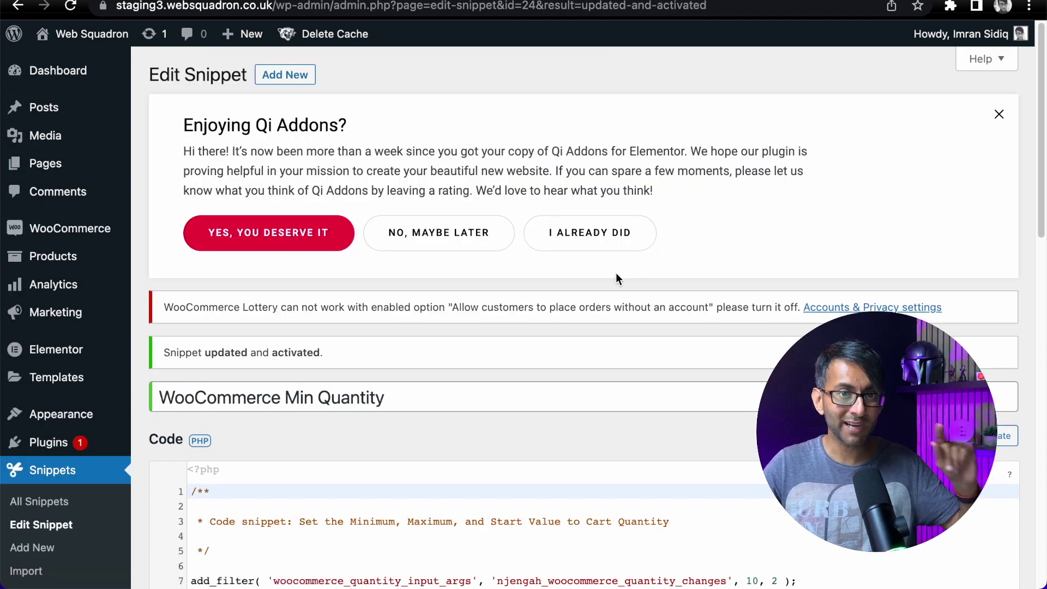
{"action": "scroll", "coordinate": [596, 376], "scroll_direction": "down", "scroll_amount": 3}
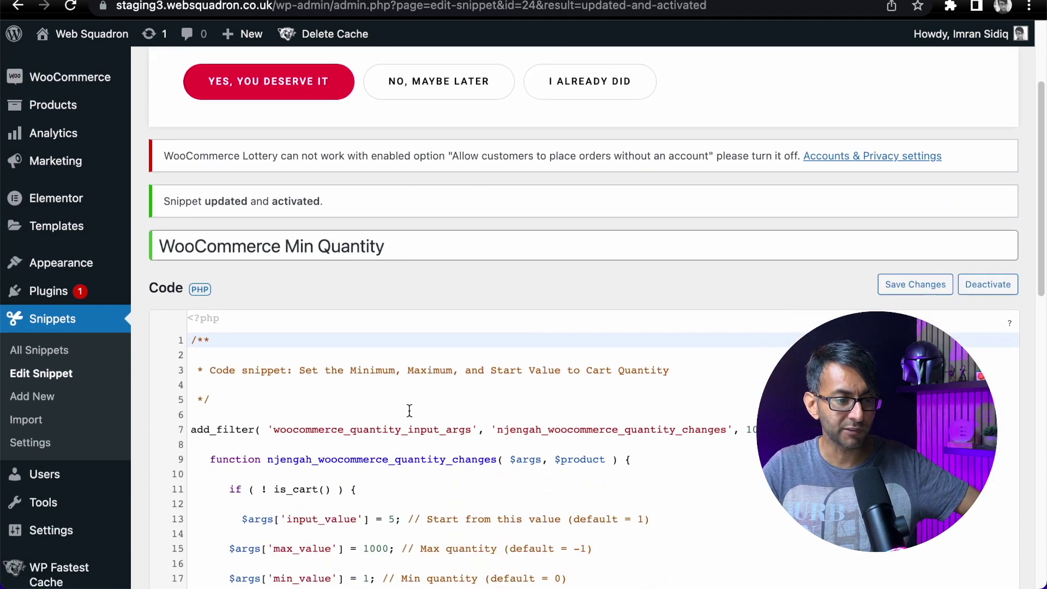
{"action": "left_click", "coordinate": [48, 339]}
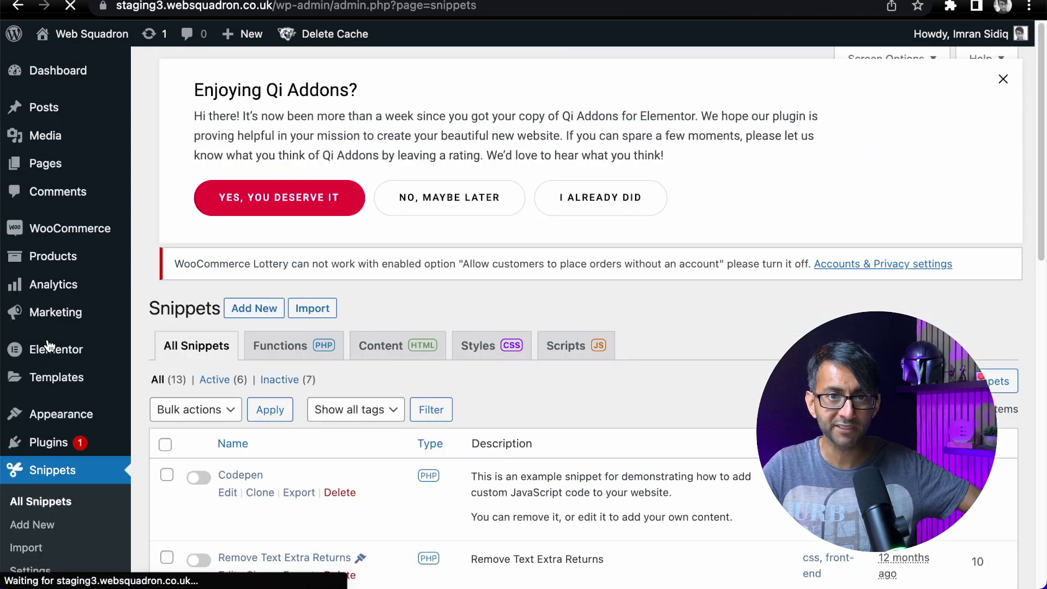
{"action": "scroll", "coordinate": [626, 374], "scroll_direction": "down", "scroll_amount": 6}
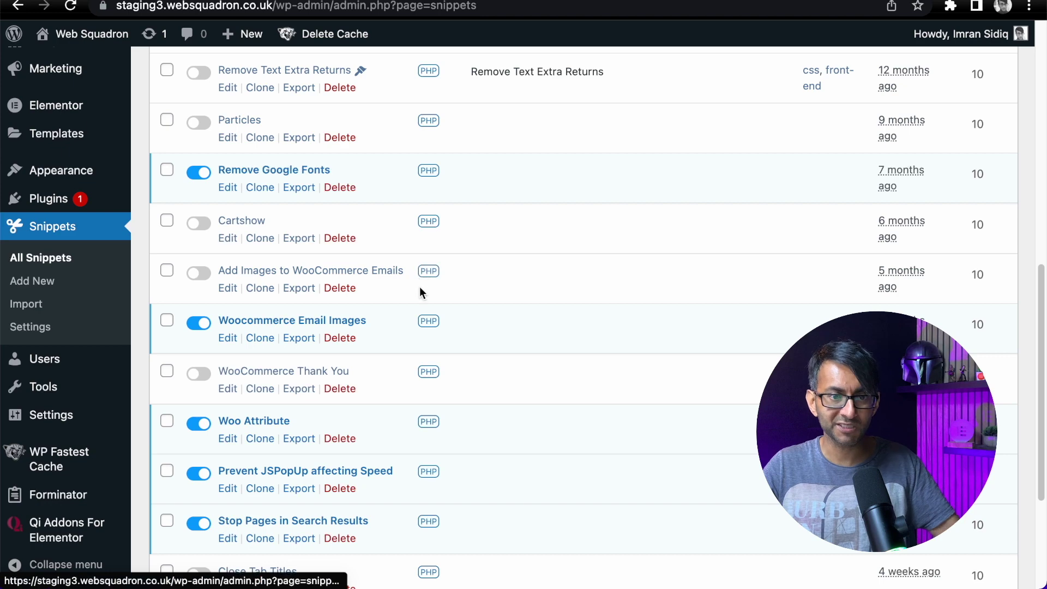
{"action": "scroll", "coordinate": [463, 356], "scroll_direction": "down", "scroll_amount": 3}
{"action": "left_click", "coordinate": [192, 484]}
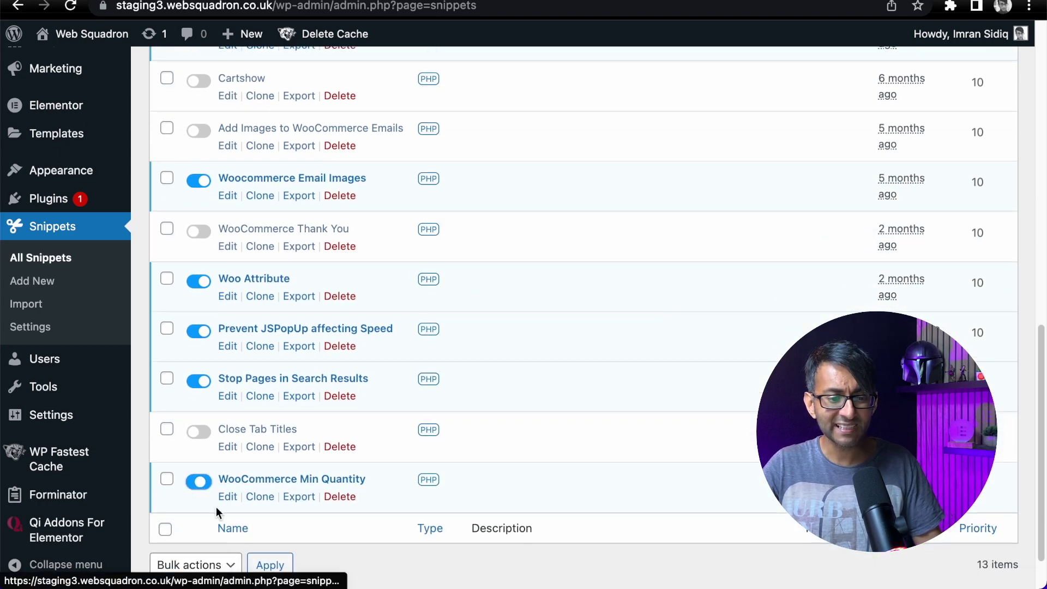
{"action": "left_click", "coordinate": [198, 482]}
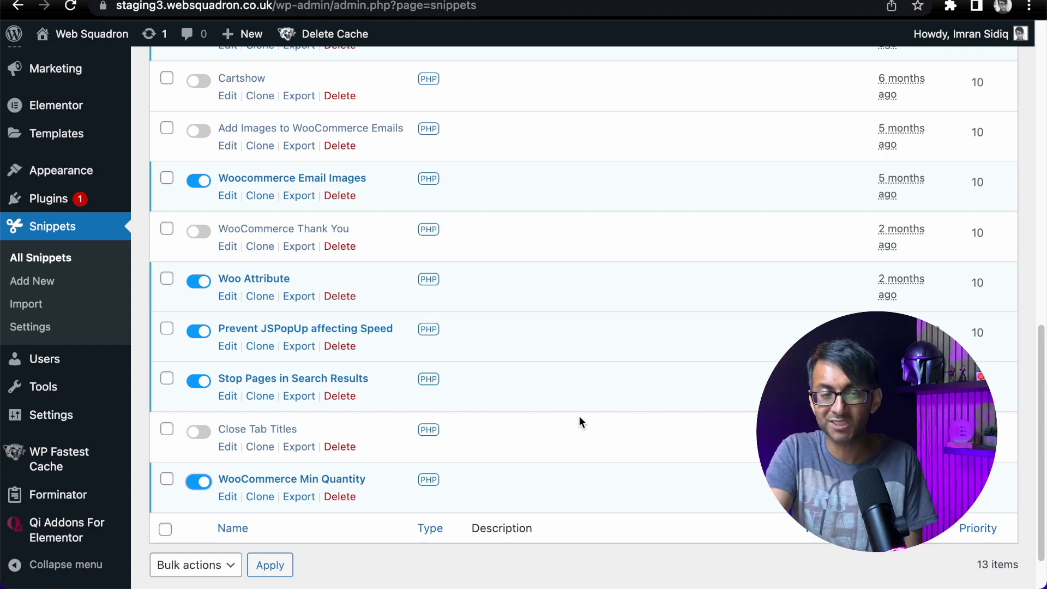
{"action": "scroll", "coordinate": [654, 271], "scroll_direction": "up", "scroll_amount": 8}
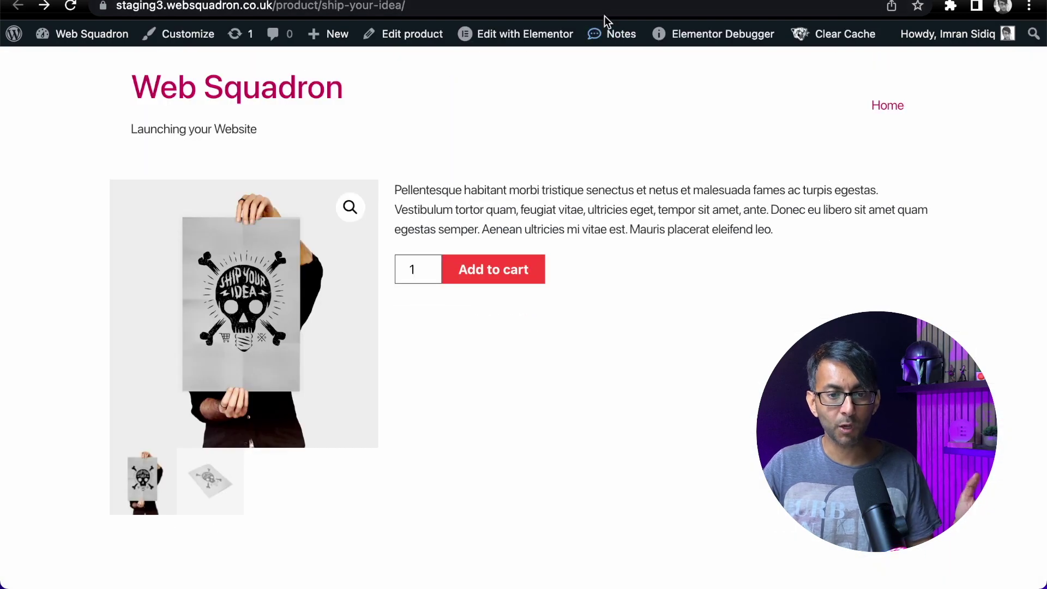
Reload the product page and test the quantity spinner, ending back at 5.
{"action": "left_click", "coordinate": [609, 10]}
{"action": "key", "text": "Return"}
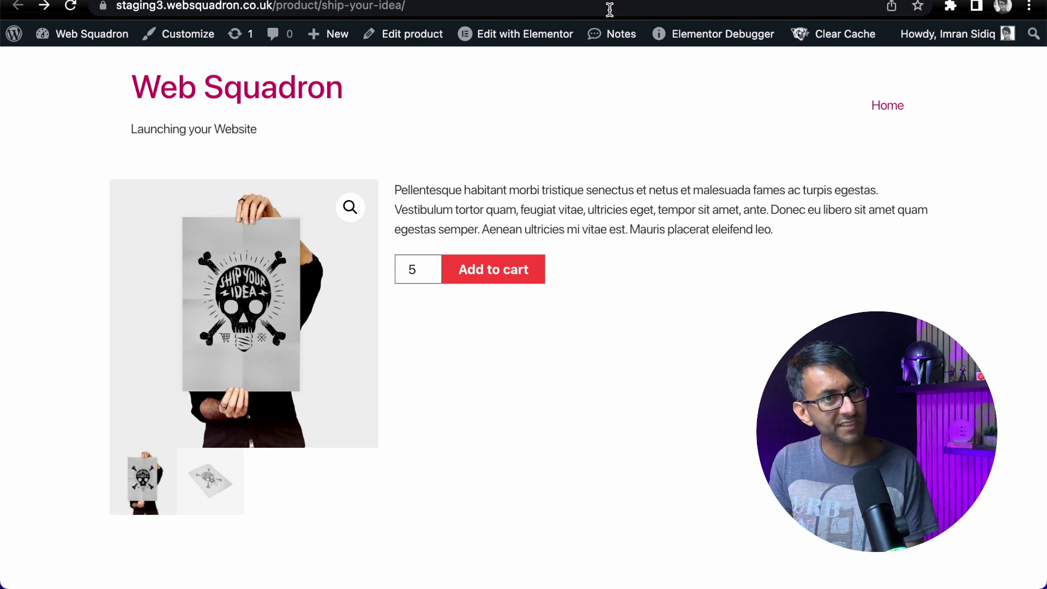
{"action": "left_click", "coordinate": [435, 266]}
{"action": "left_click", "coordinate": [435, 265]}
{"action": "left_click", "coordinate": [434, 266]}
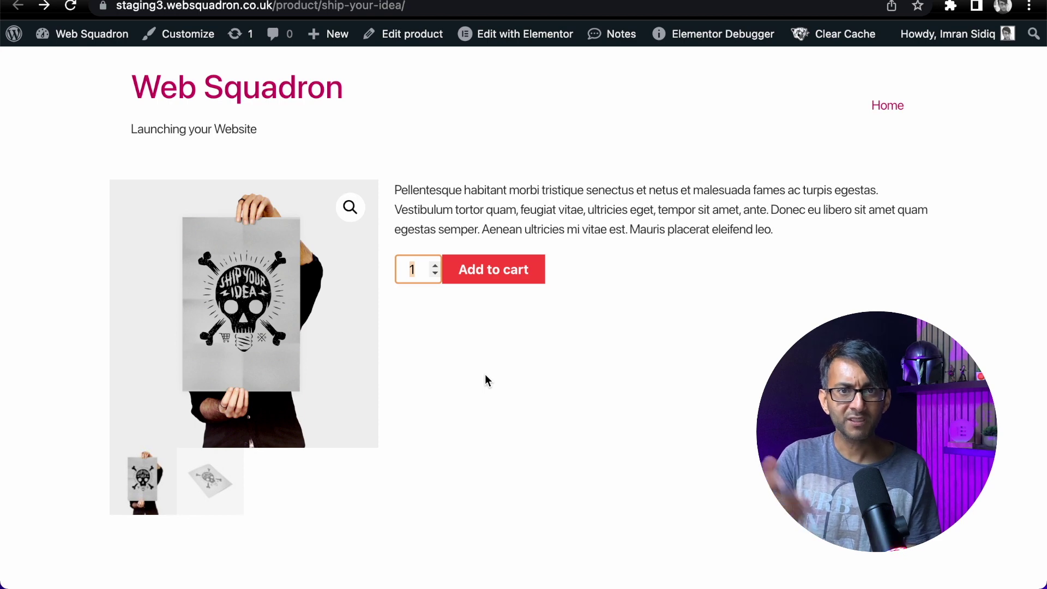
{"action": "left_click", "coordinate": [434, 266]}
{"action": "left_click", "coordinate": [434, 266]}
{"action": "left_click", "coordinate": [435, 265]}
{"action": "left_click", "coordinate": [435, 265]}
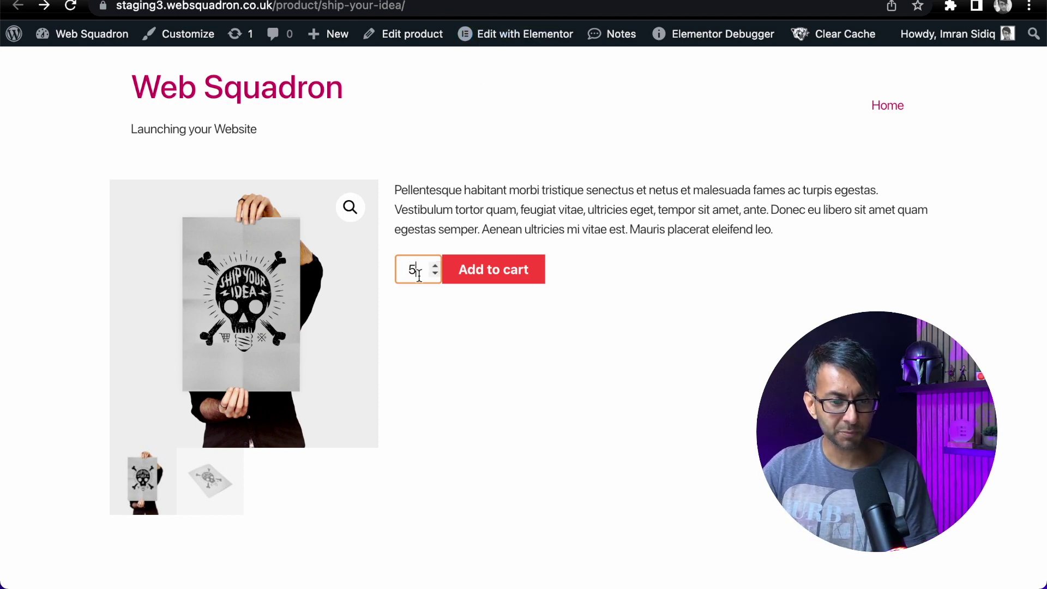
Enter quantity 99, then reload to confirm the quantity resets to 5.
{"action": "left_click_drag", "start_coordinate": [417, 270], "coordinate": [407, 256]}
{"action": "type", "text": "99"}
{"action": "left_click", "coordinate": [521, 6]}
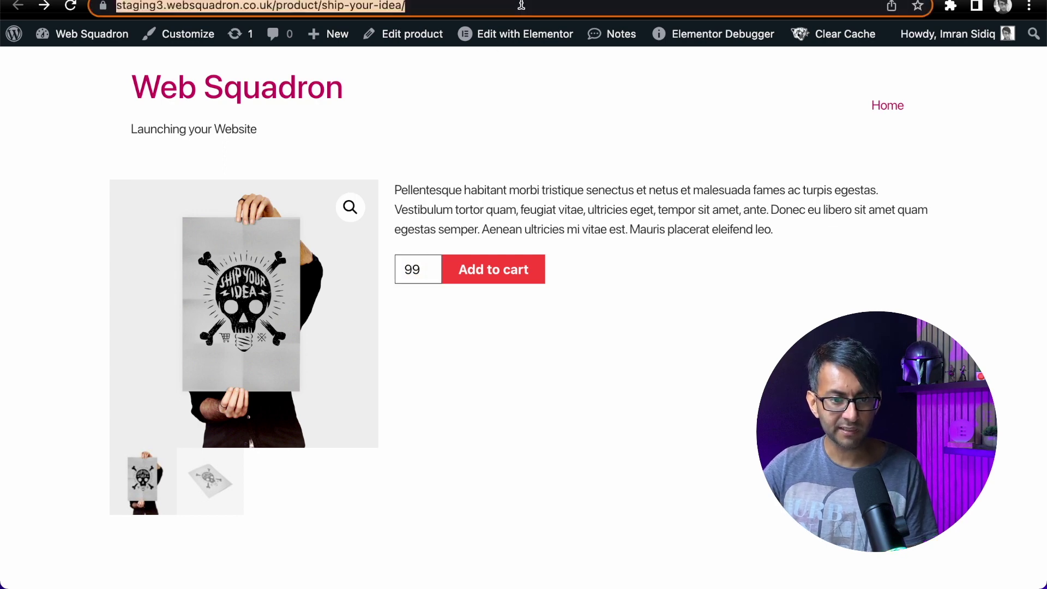
{"action": "key", "text": "Return"}
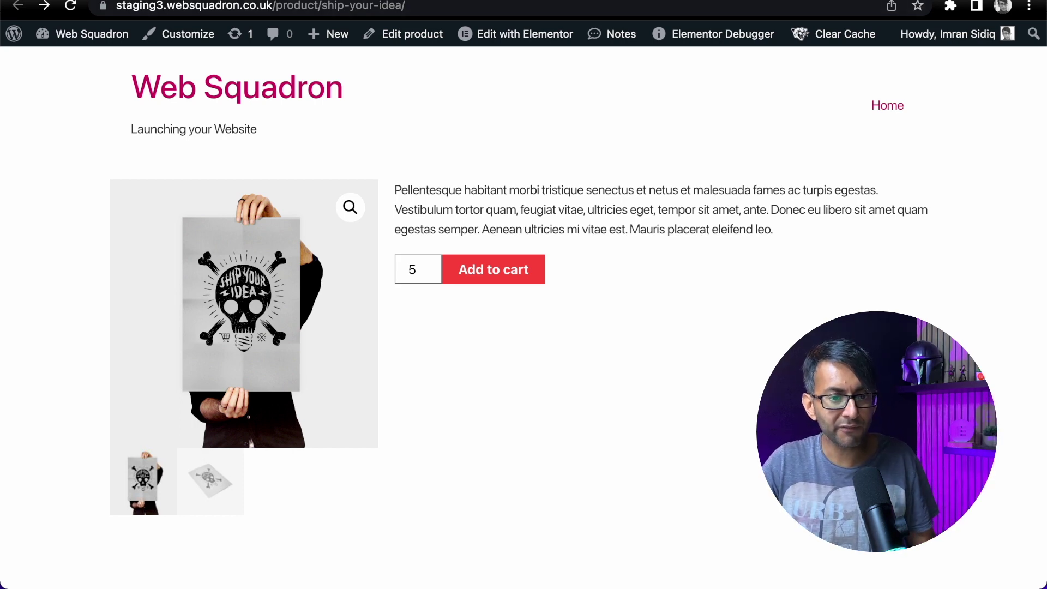
{"action": "left_click", "coordinate": [521, 0]}
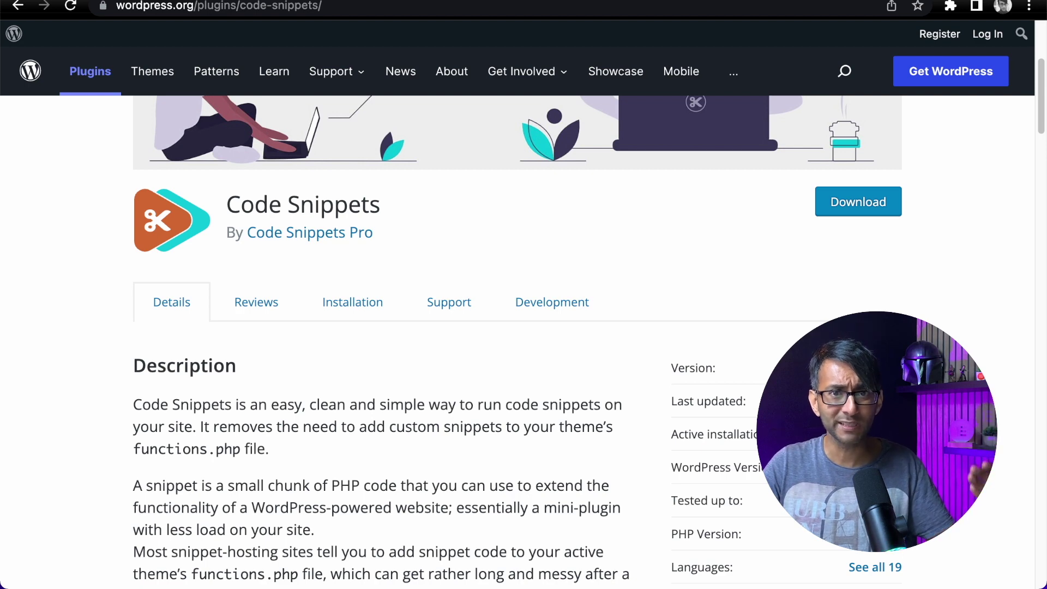
{"action": "left_click", "coordinate": [518, 0]}
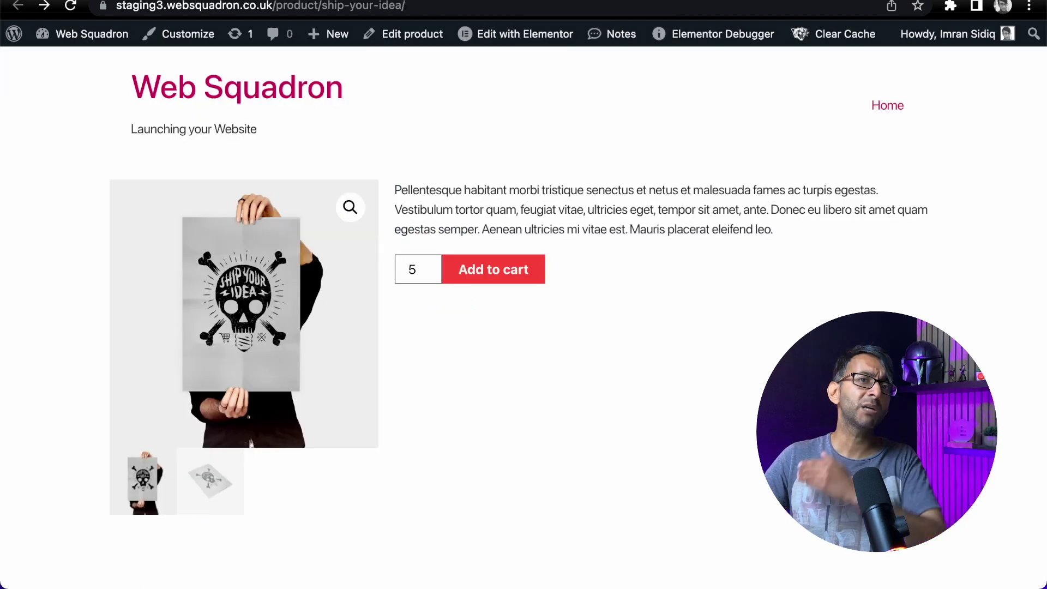